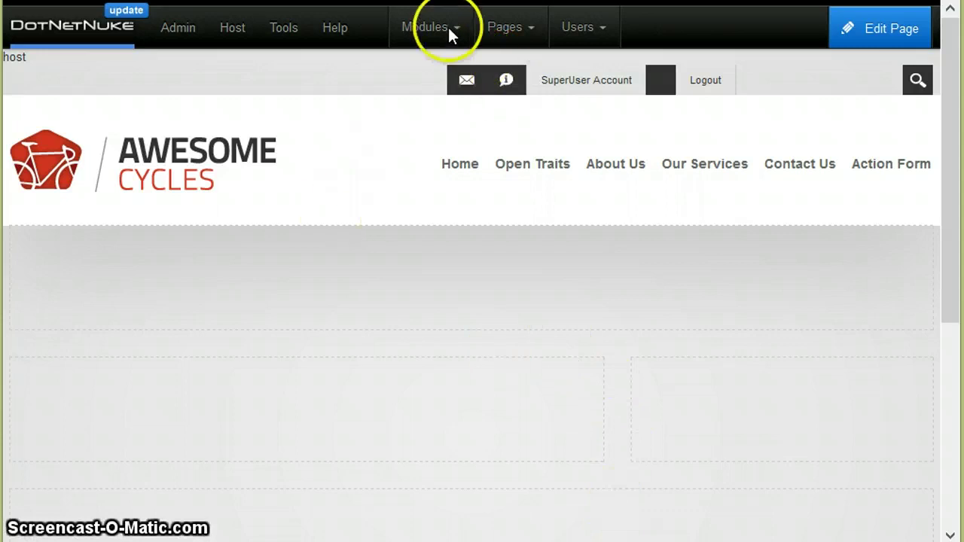
# Add the avt.Action Form module to the pane below the site header and open its Manage Form screen.
pyautogui.moveTo(448, 28)
pyautogui.click(457, 76)
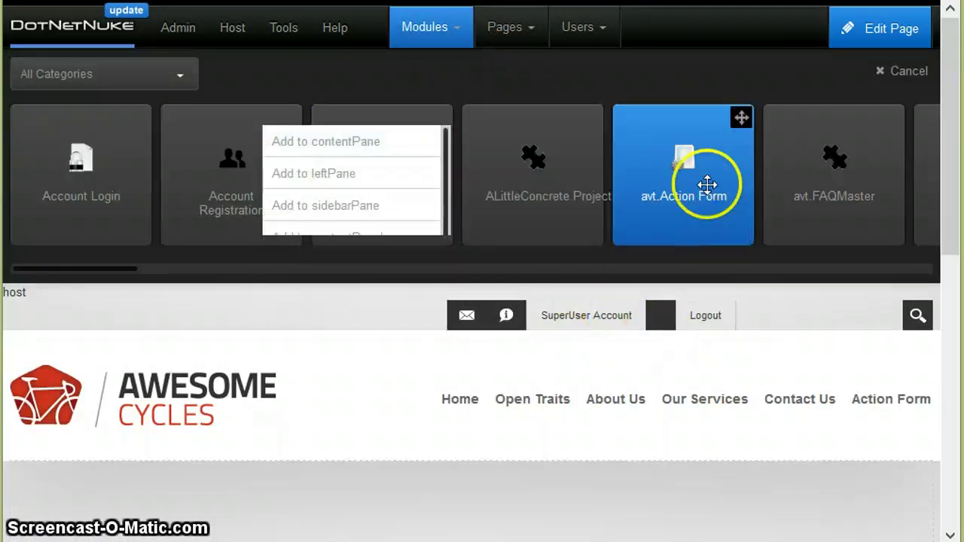
pyautogui.moveTo(705, 183); pyautogui.dragTo(460, 325)
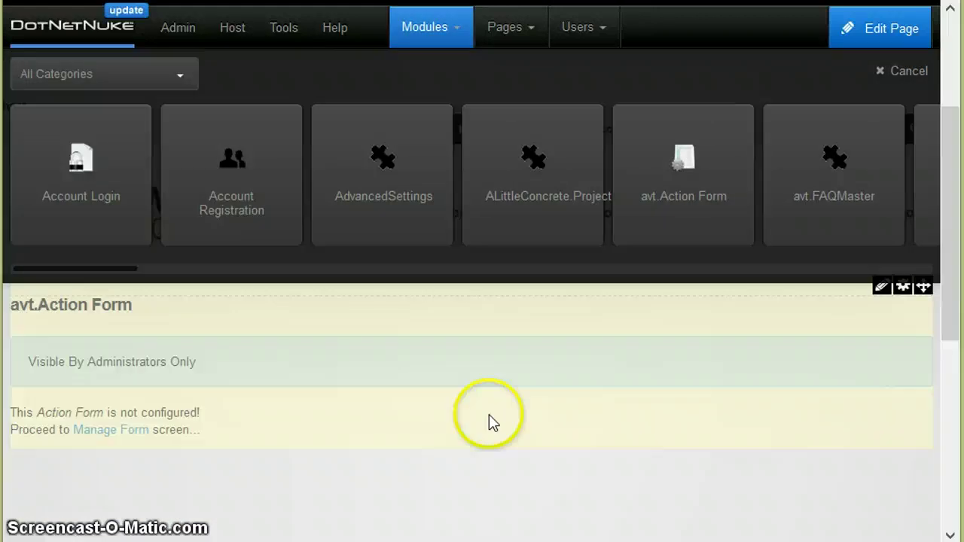
pyautogui.click(109, 401)
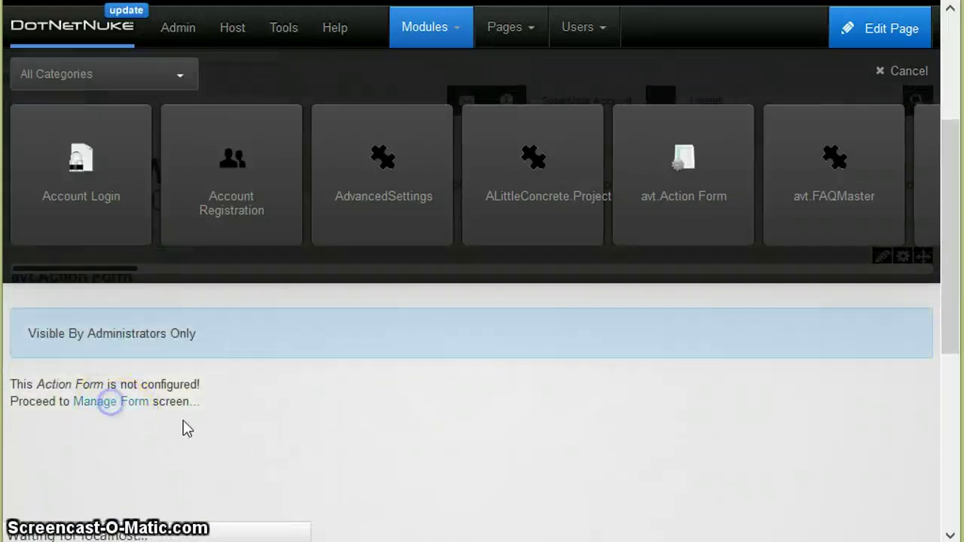
pyautogui.scroll(-2, 256, 264)
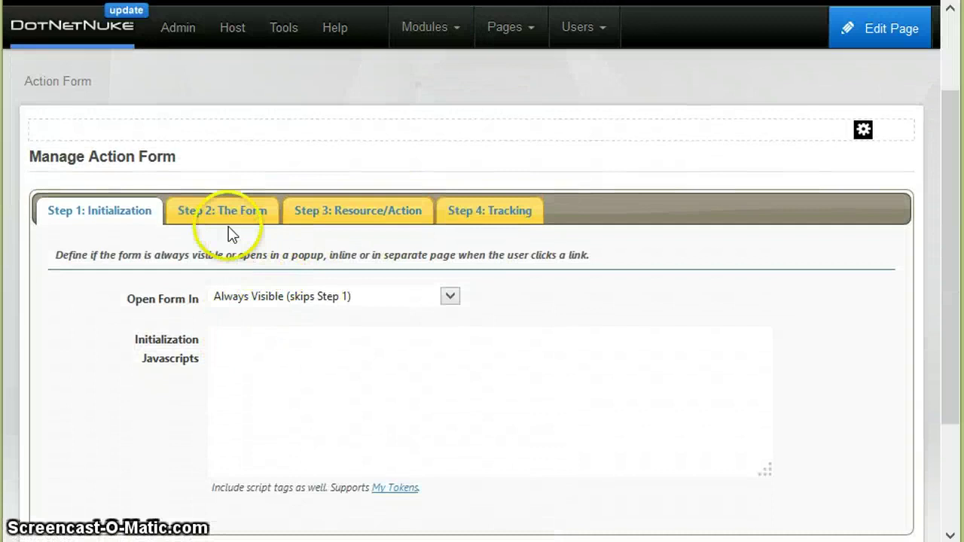
# Remove all the default fields from the form definition in Step 2: The Form.
pyautogui.click(226, 217)
pyautogui.scroll(-8, 351, 299)
pyautogui.scroll(2, 224, 373)
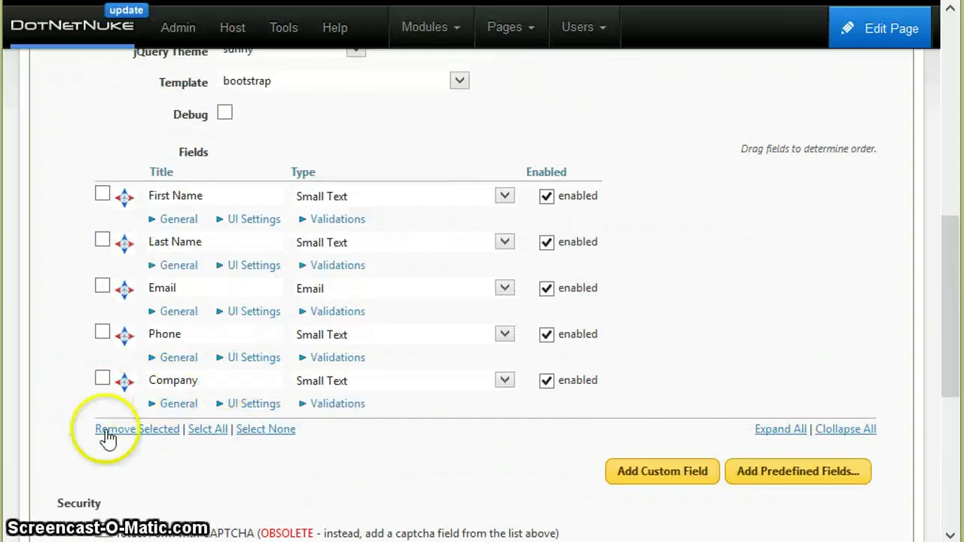
pyautogui.click(199, 430)
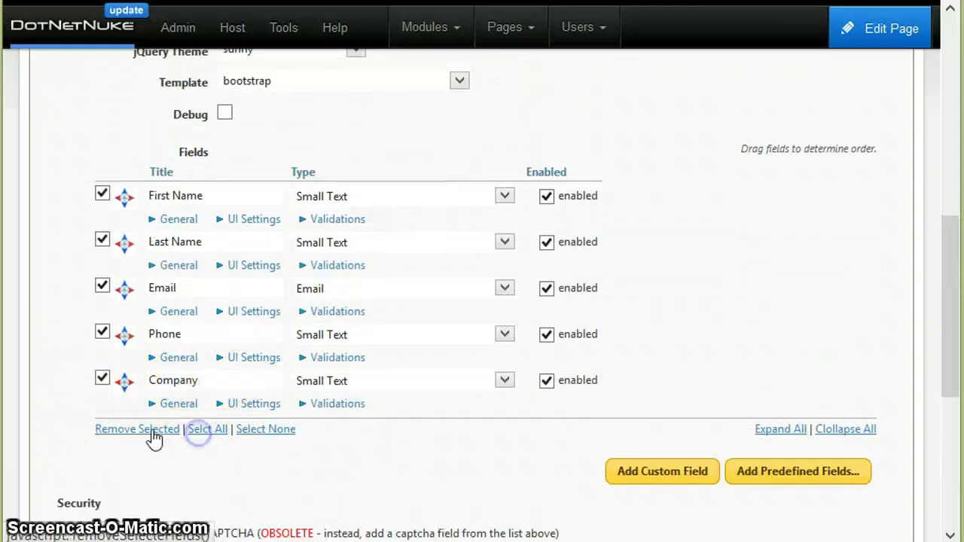
pyautogui.click(150, 431)
pyautogui.click(493, 262)
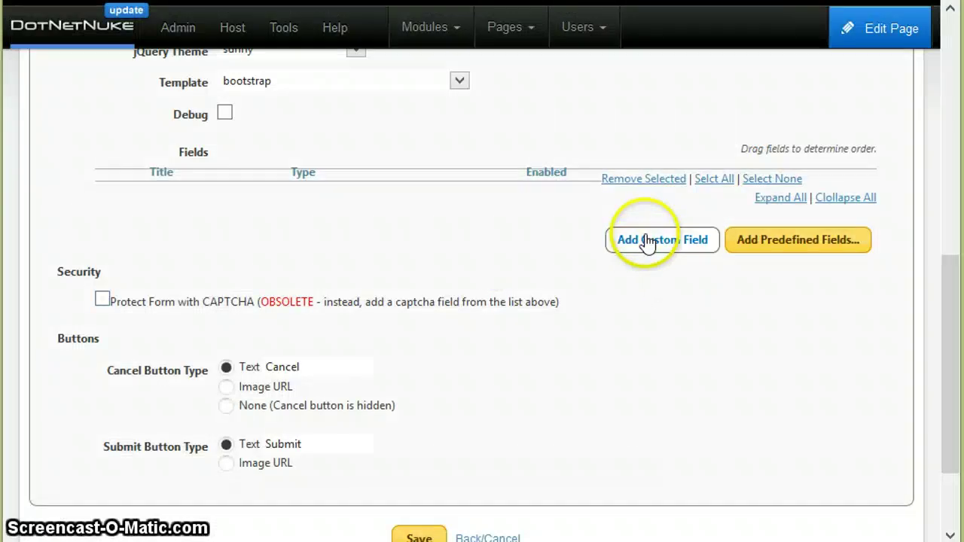
# Add three custom fields to the empty form.
pyautogui.click(647, 239)
pyautogui.click(668, 293)
pyautogui.click(641, 334)
# Title the three new fields "Home Phone", "Work Phone" and "Other Phone", in that order.
pyautogui.click(256, 196)
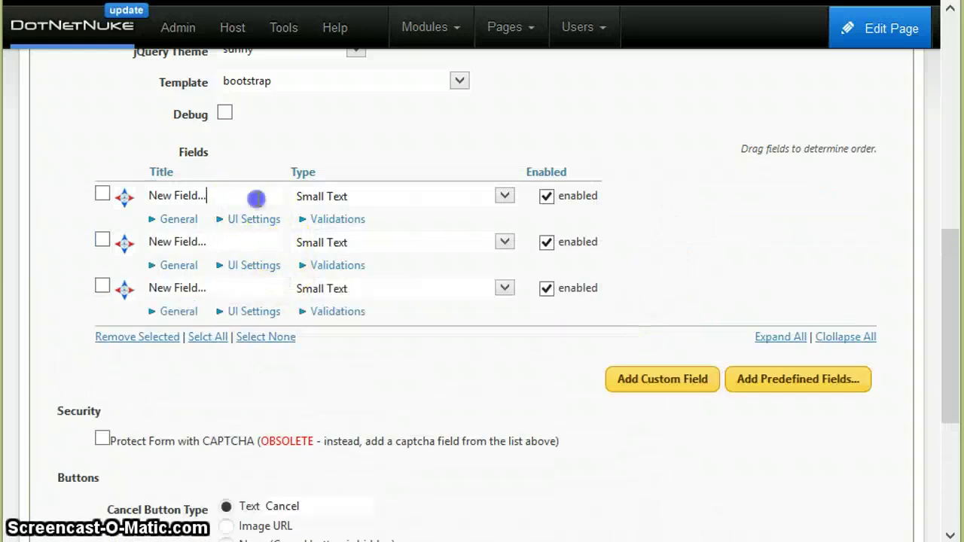
pyautogui.write('Home Phone')
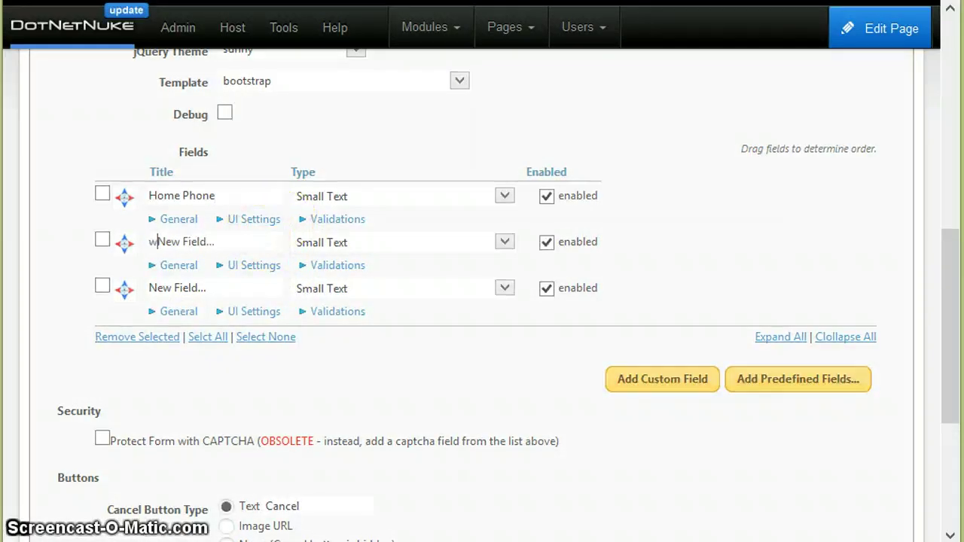
pyautogui.click(150, 241)
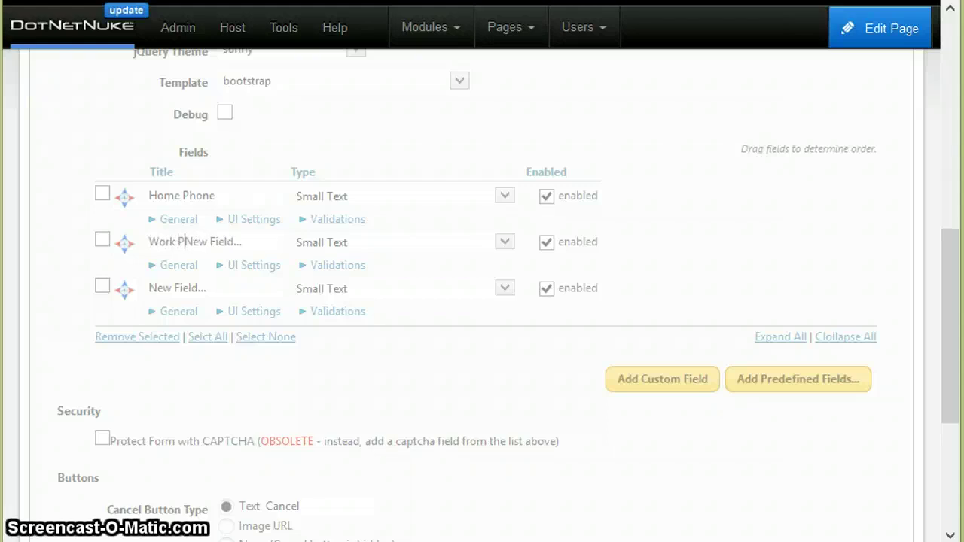
pyautogui.write('Work Phone')
pyautogui.hotkey('shift', 'End')
pyautogui.press('Delete')
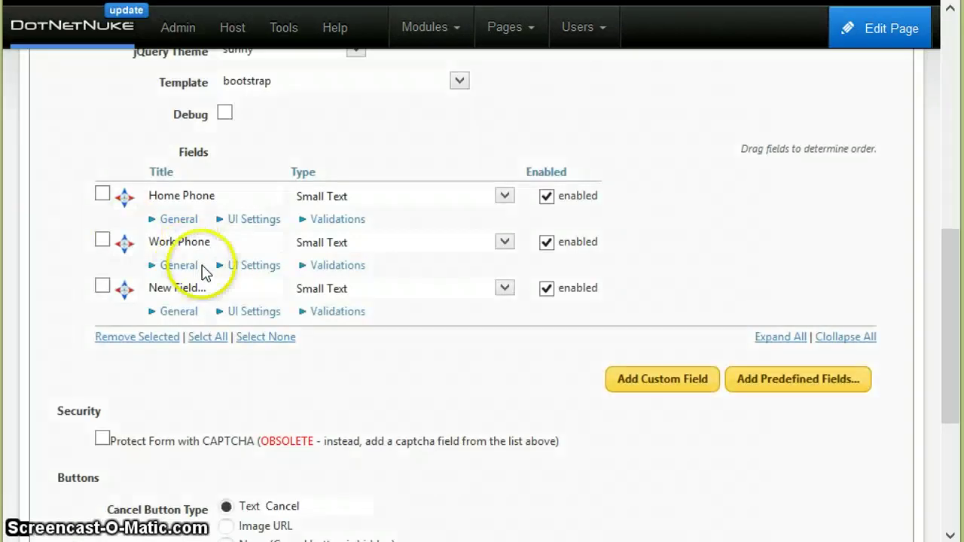
pyautogui.press('Tab')
pyautogui.press('Home')
pyautogui.write('Other')
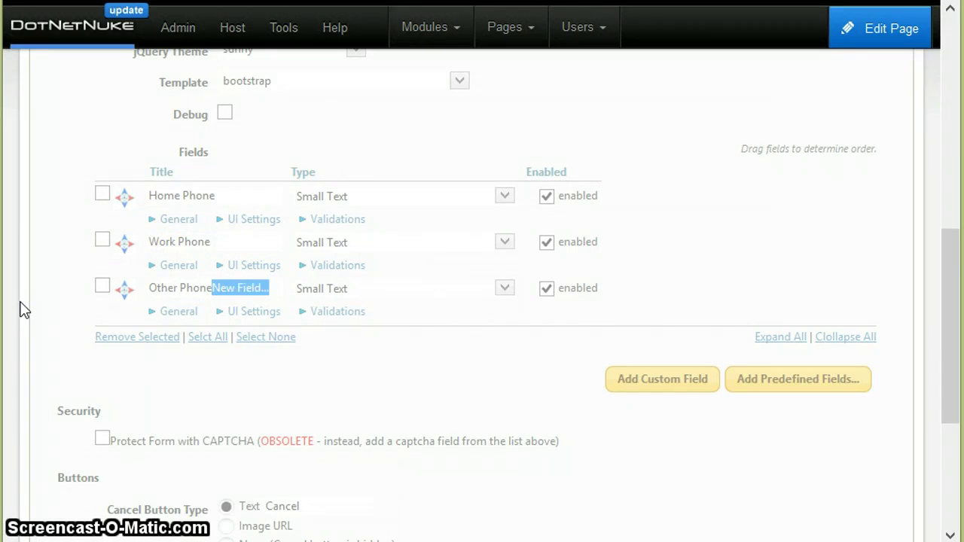
pyautogui.press('Delete')
pyautogui.click(565, 223)
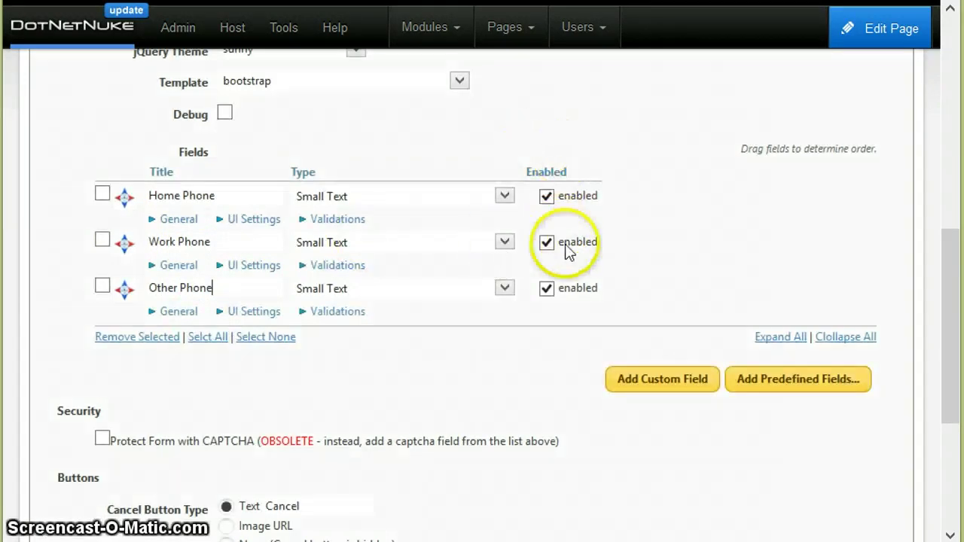
# Expand all field settings and set Home Phone's first custom validation to "Phone (###) ###-####", collapsing its general and UI settings.
pyautogui.click(780, 337)
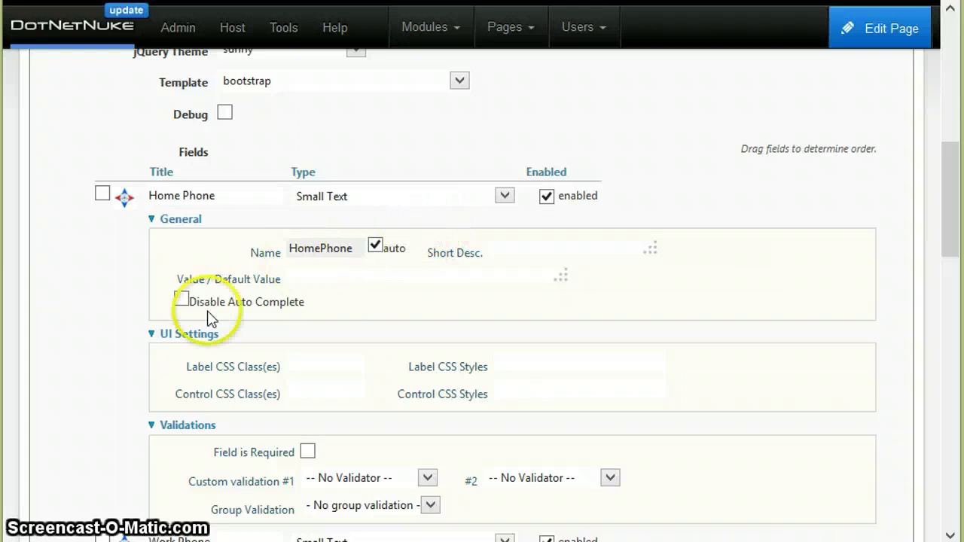
pyautogui.click(167, 220)
pyautogui.click(256, 219)
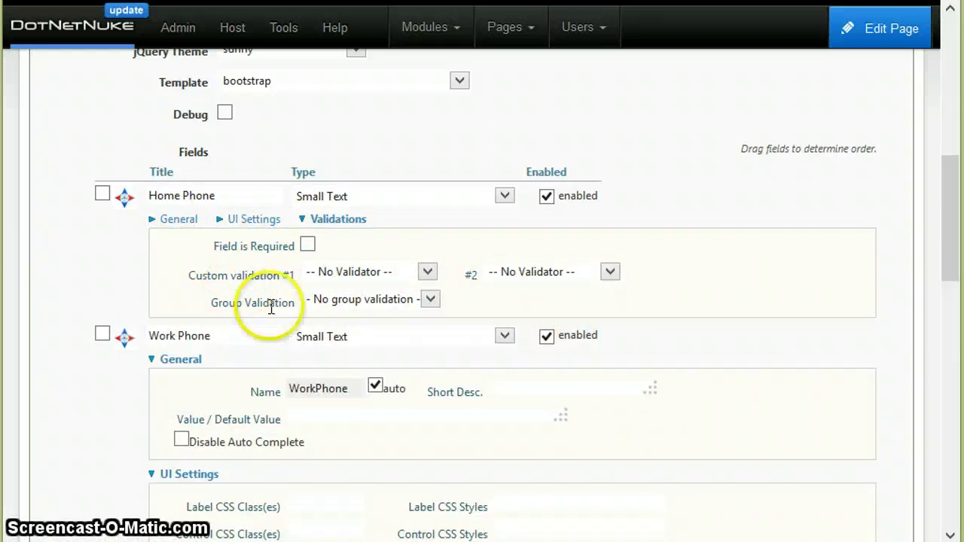
pyautogui.click(409, 279)
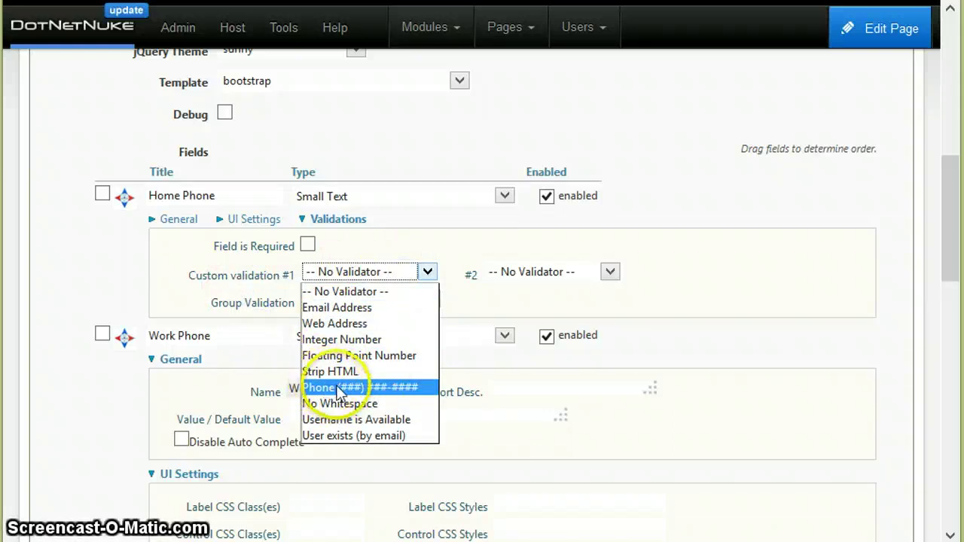
pyautogui.click(343, 389)
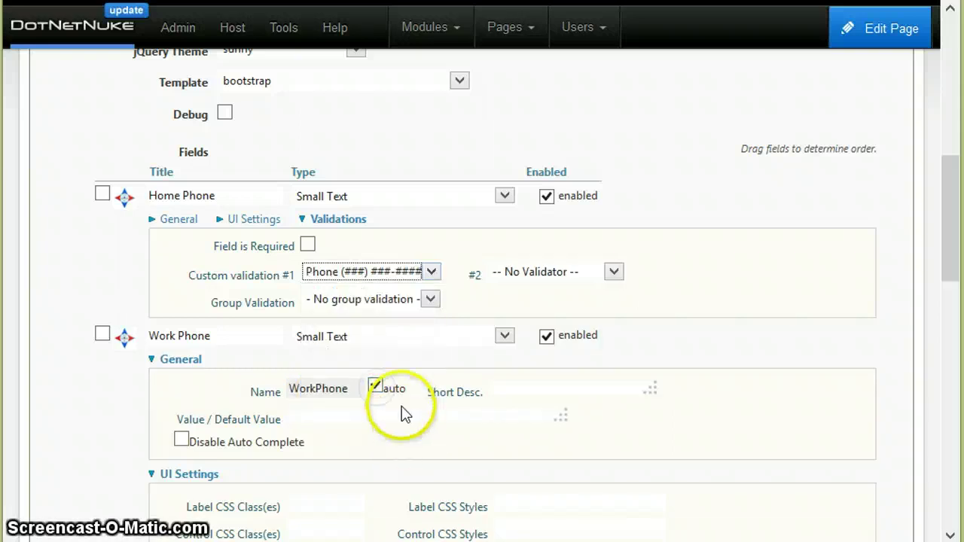
# Collapse Work Phone's general and UI settings and set its first custom validation to "Phone (###) ###-####".
pyautogui.scroll(-3, 290, 301)
pyautogui.click(188, 254)
pyautogui.click(258, 253)
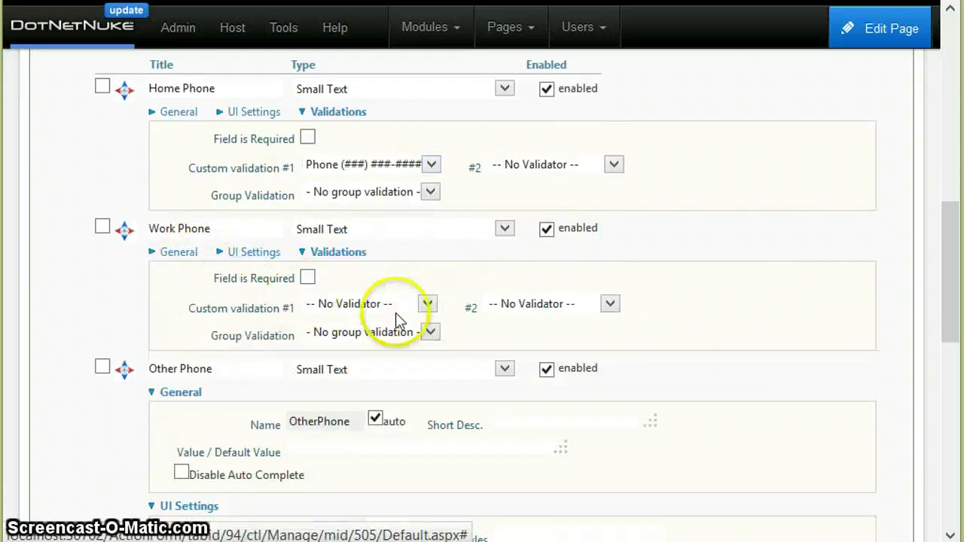
pyautogui.click(396, 332)
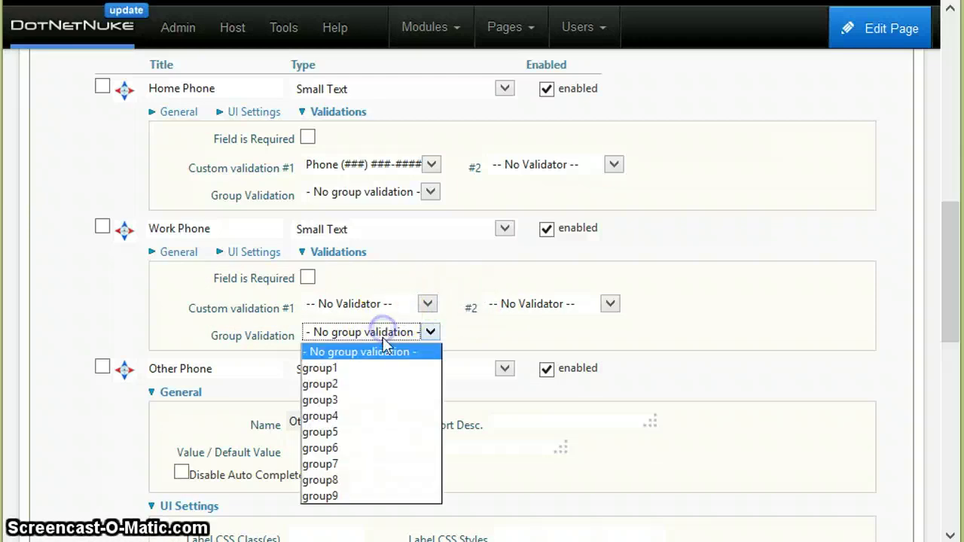
pyautogui.click(395, 304)
pyautogui.click(396, 305)
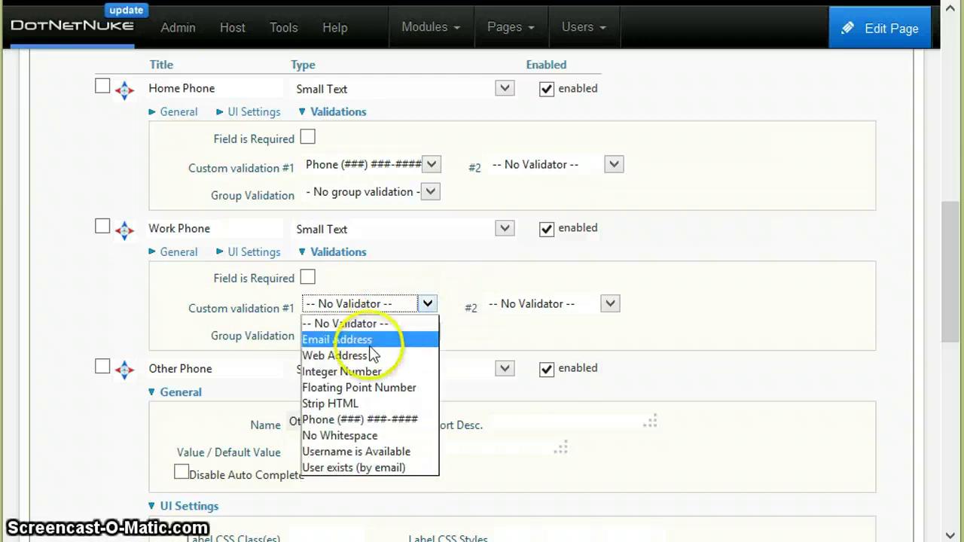
pyautogui.click(381, 418)
# Collapse Other Phone's general and UI settings and set its first custom validation to "Phone (###) ###-####".
pyautogui.click(181, 393)
pyautogui.click(253, 392)
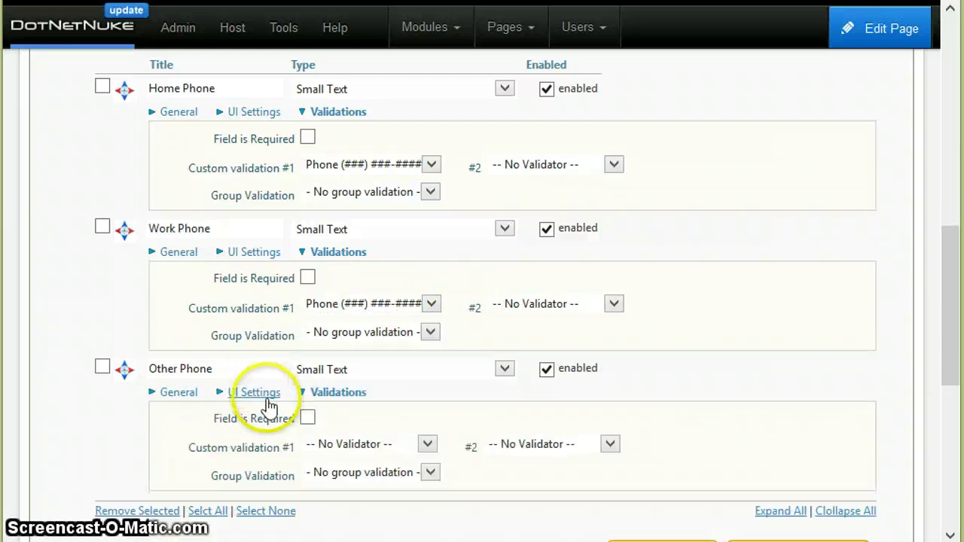
pyautogui.click(377, 471)
pyautogui.click(379, 472)
pyautogui.click(386, 446)
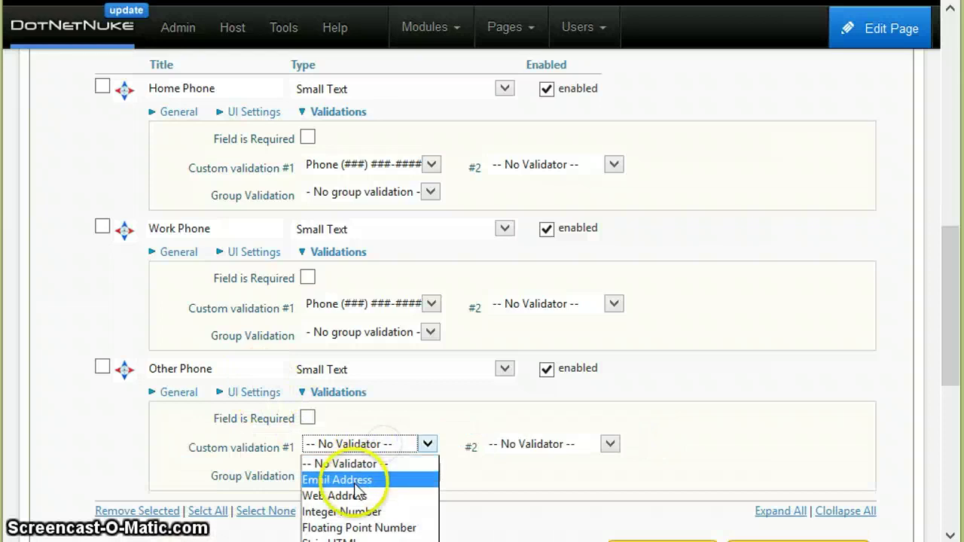
pyautogui.click(369, 538)
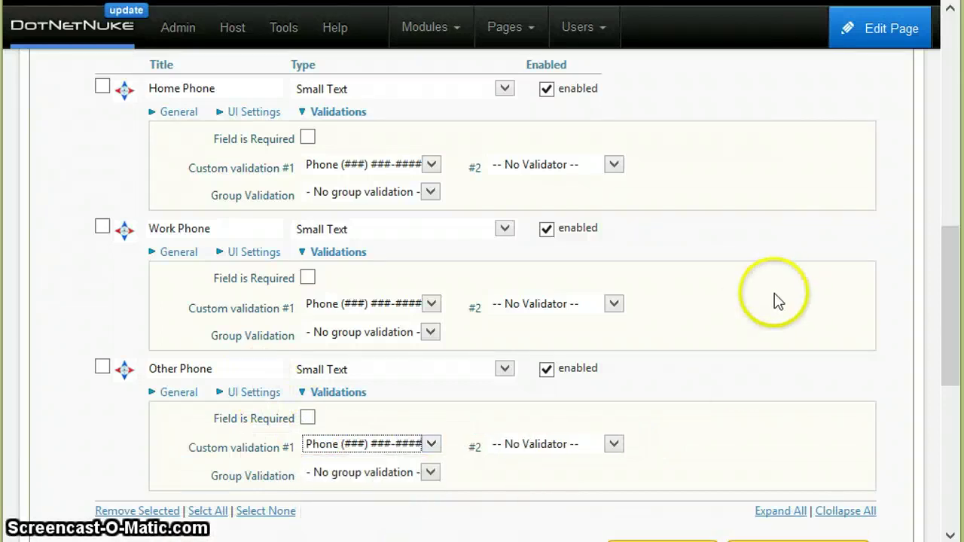
pyautogui.click(775, 297)
pyautogui.scroll(-2, 746, 323)
pyautogui.scroll(2, 677, 342)
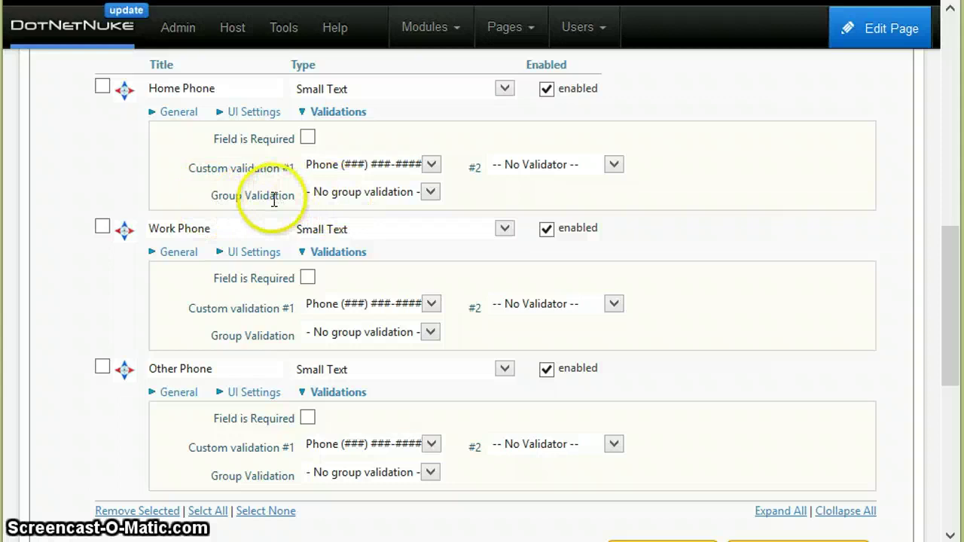
# Set the group validation of Home Phone, Work Phone and Other Phone to group3.
pyautogui.click(365, 192)
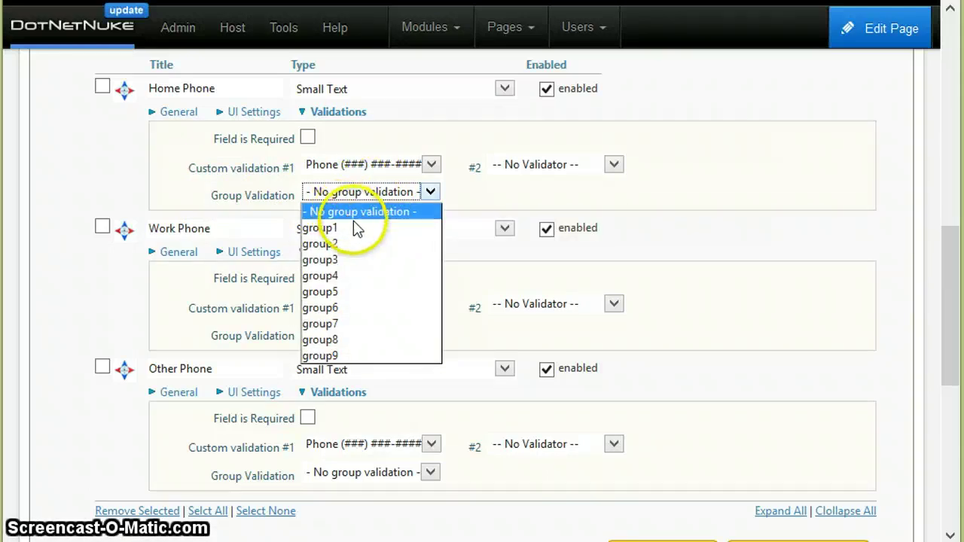
pyautogui.click(329, 260)
pyautogui.click(360, 332)
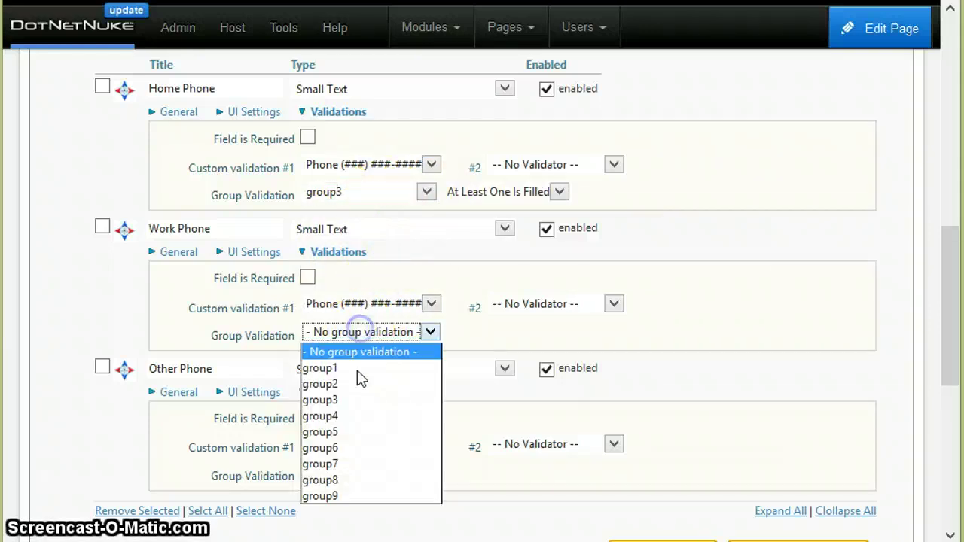
pyautogui.click(357, 400)
pyautogui.click(381, 472)
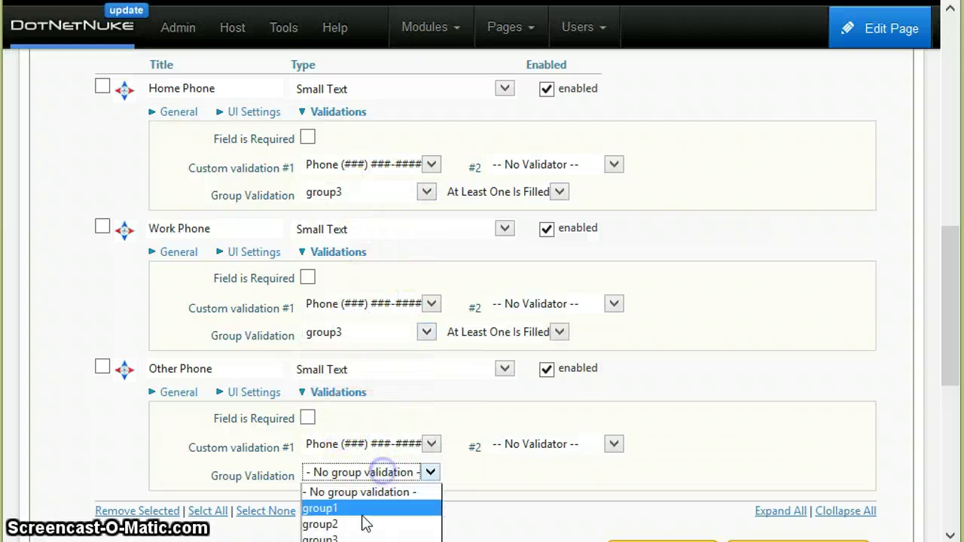
pyautogui.click(367, 537)
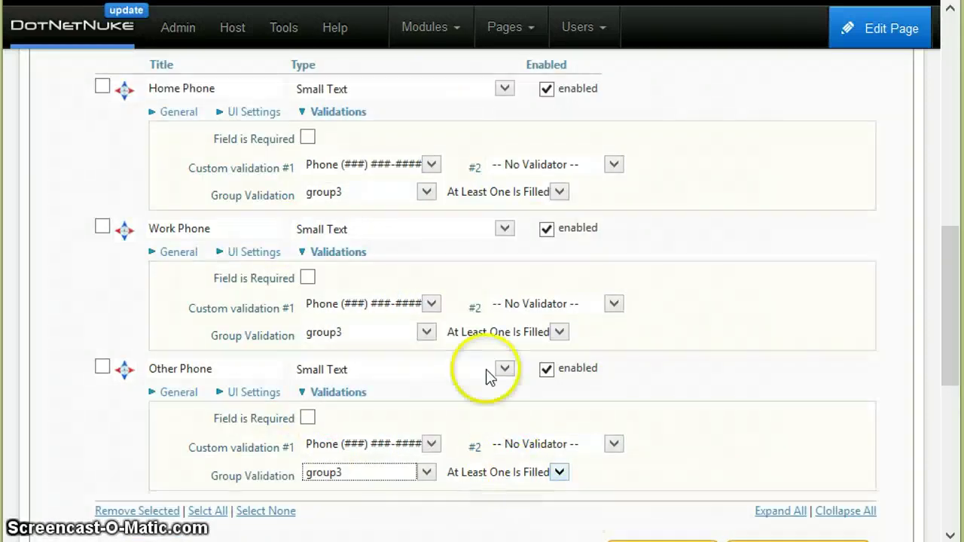
# Change Other Phone's group validation to group1 with the rule "At Least One Is Filled".
pyautogui.click(411, 476)
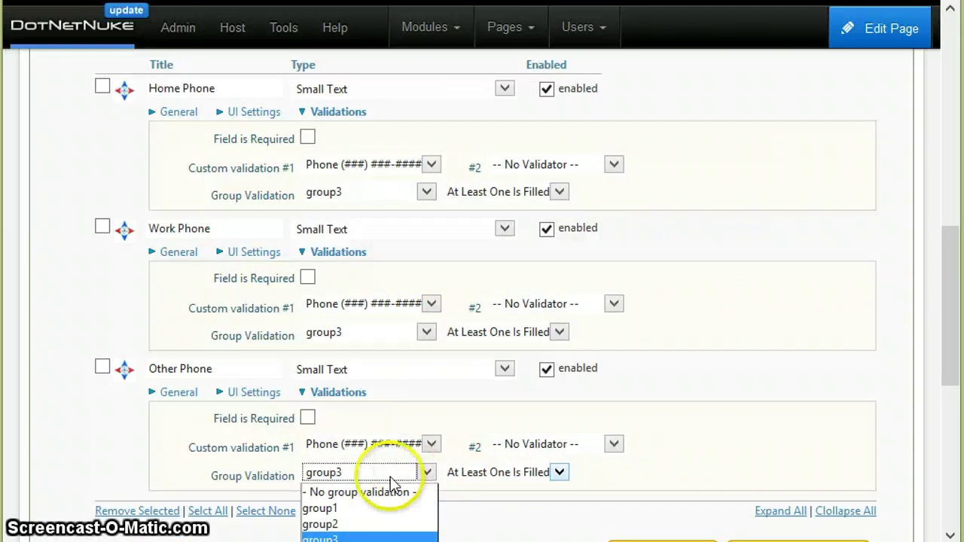
pyautogui.click(343, 509)
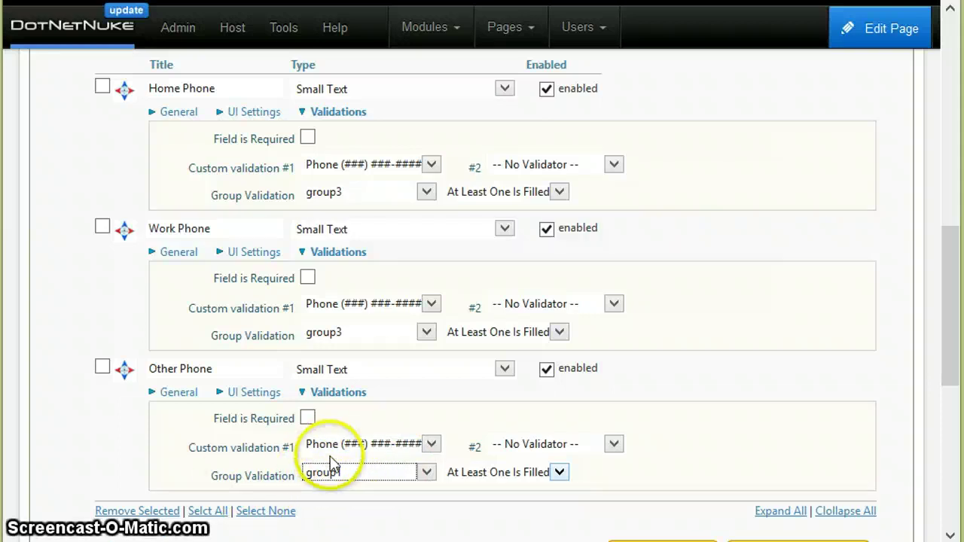
pyautogui.click(530, 475)
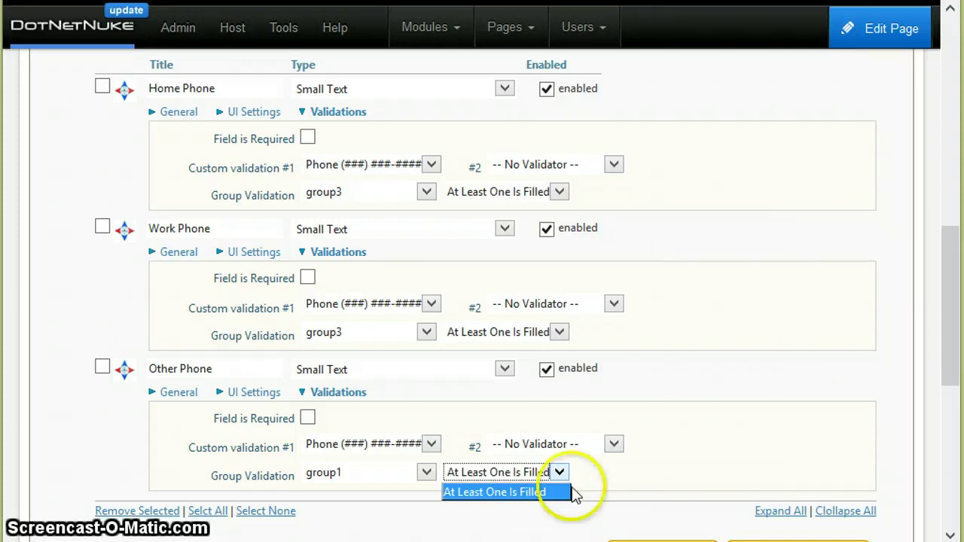
pyautogui.click(561, 492)
pyautogui.scroll(2, 483, 388)
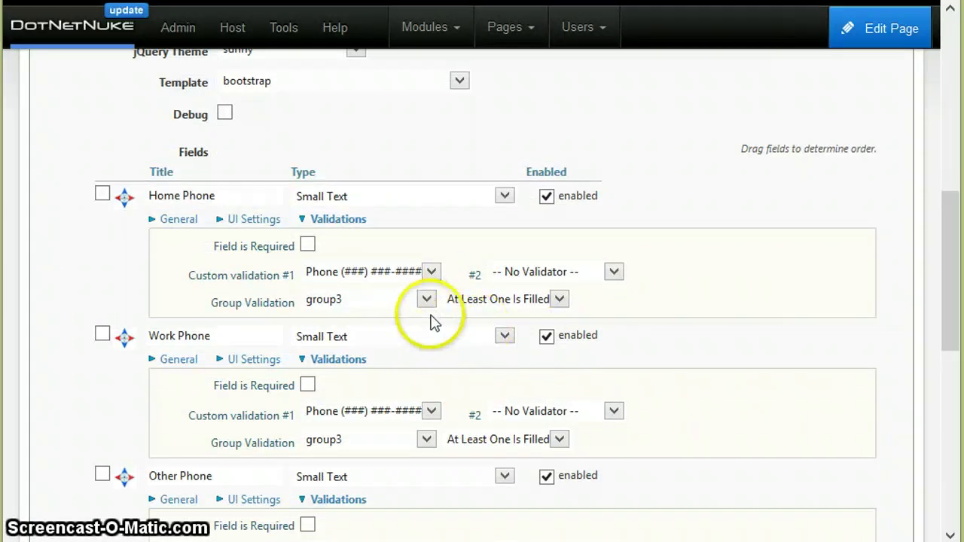
pyautogui.scroll(-4, 354, 465)
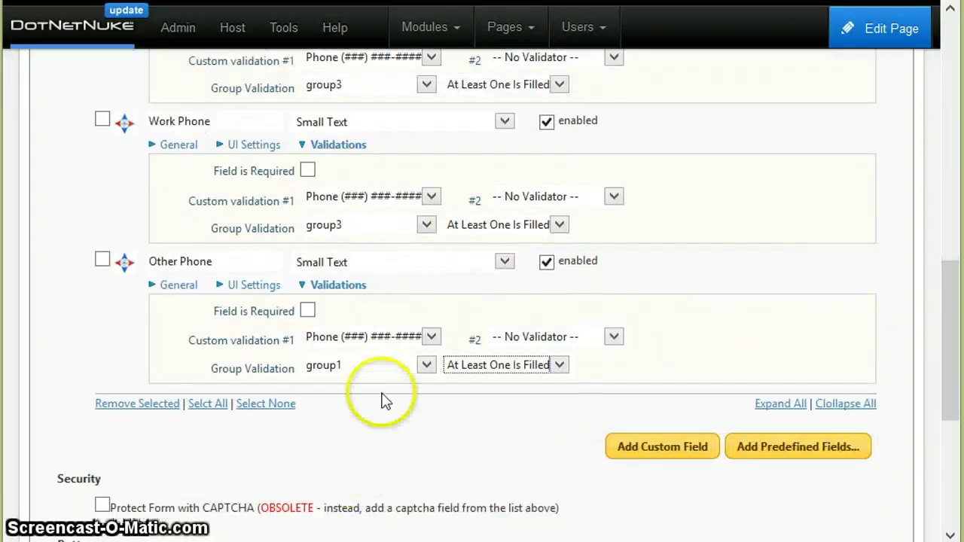
pyautogui.scroll(2, 384, 437)
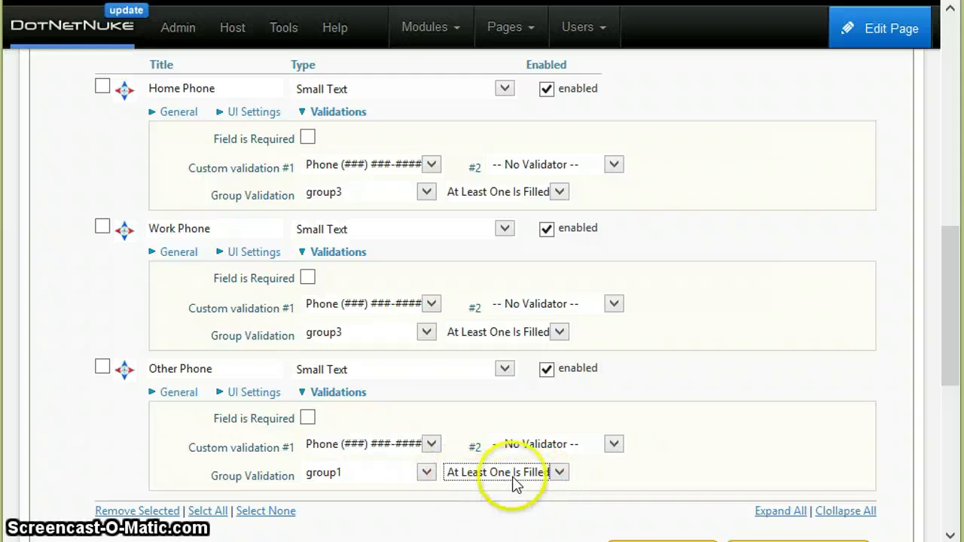
pyautogui.scroll(-4, 451, 470)
pyautogui.scroll(-4, 302, 387)
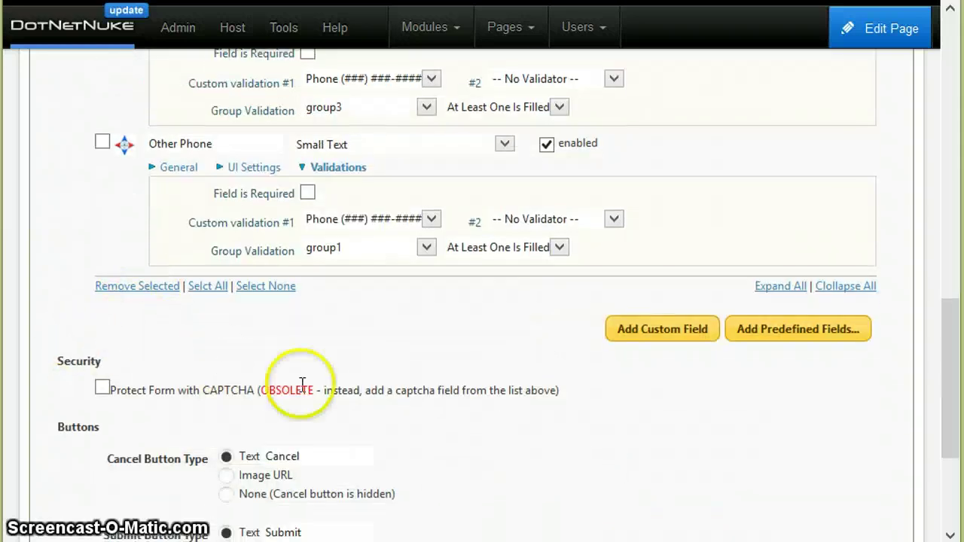
# Save the form settings and submit the published form with all three phone fields empty.
pyautogui.click(427, 426)
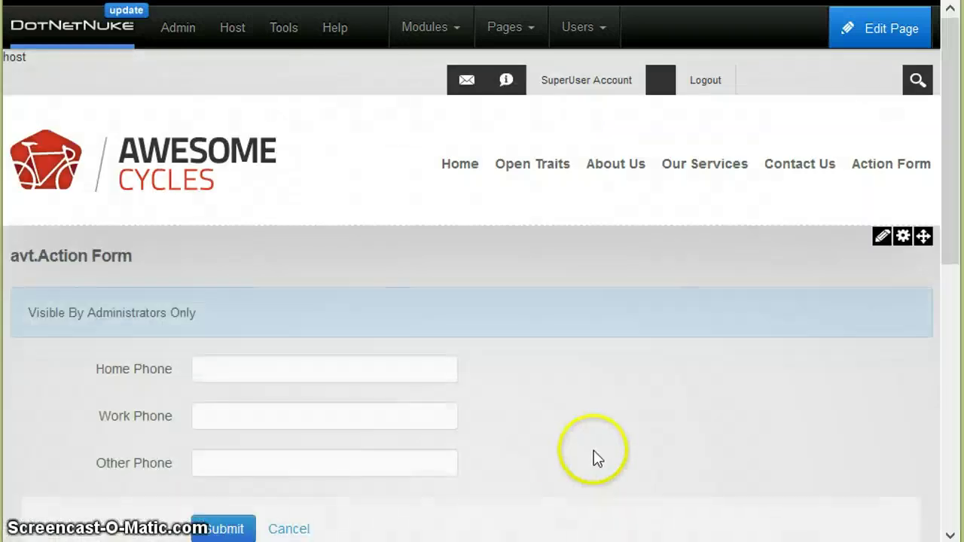
pyautogui.scroll(-2, 309, 300)
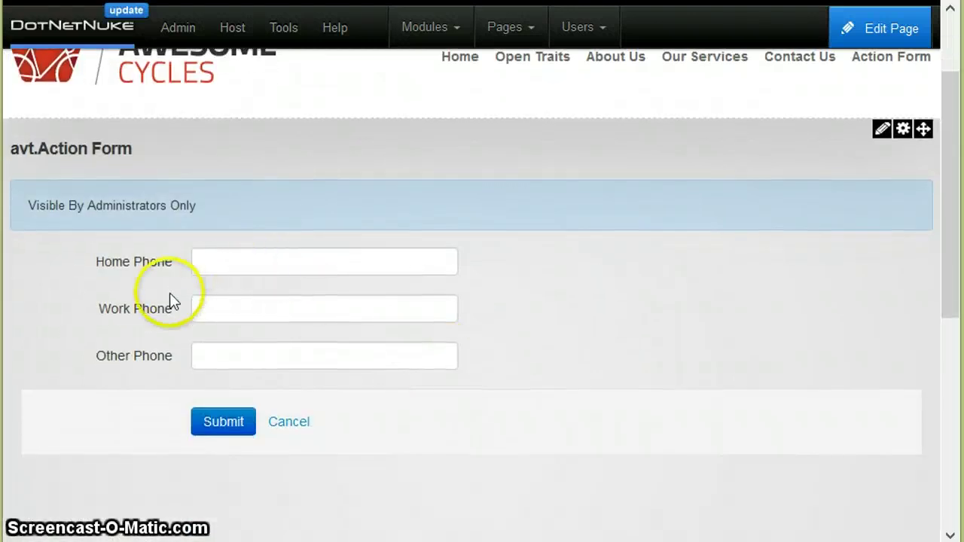
pyautogui.click(228, 440)
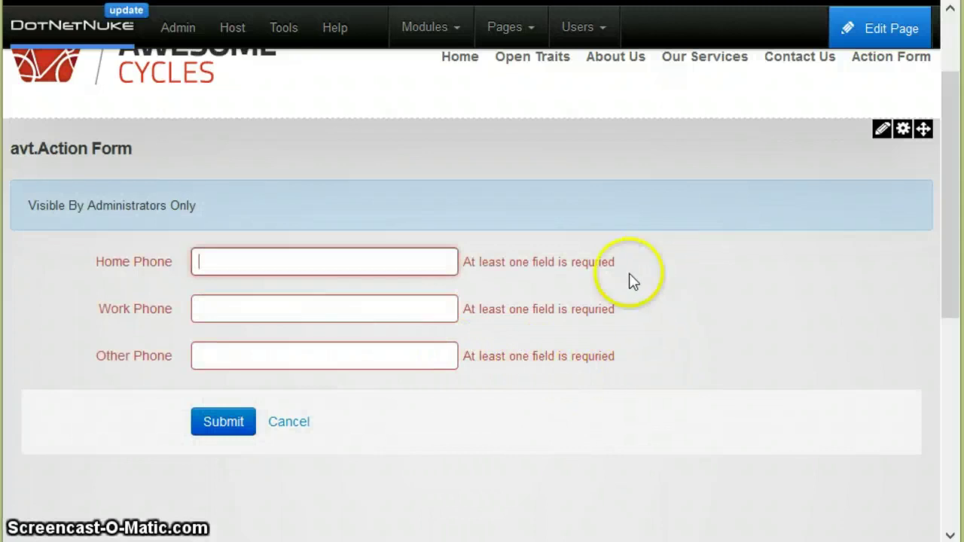
# Enter a seven-digit phone number with a hyphen in the form's Home Phone field.
pyautogui.click(253, 267)
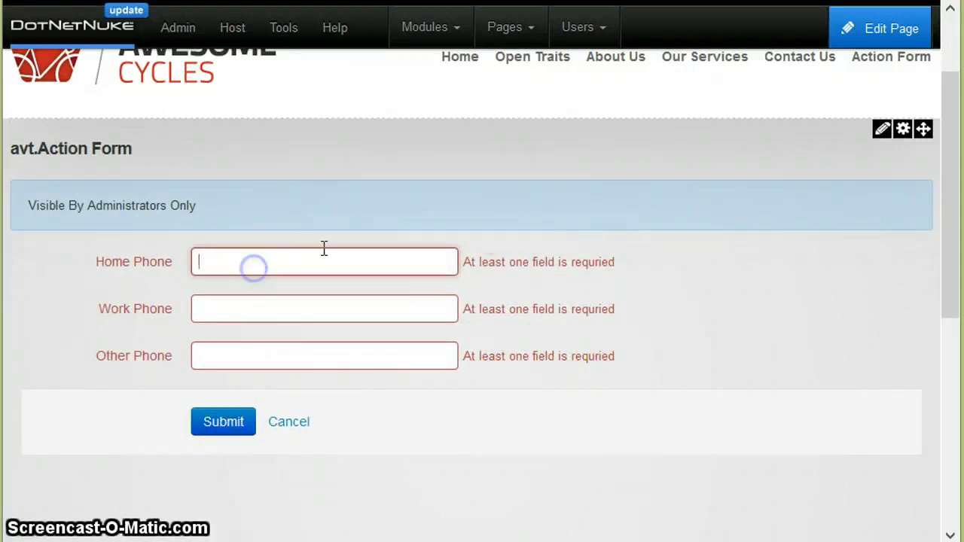
pyautogui.write('5')
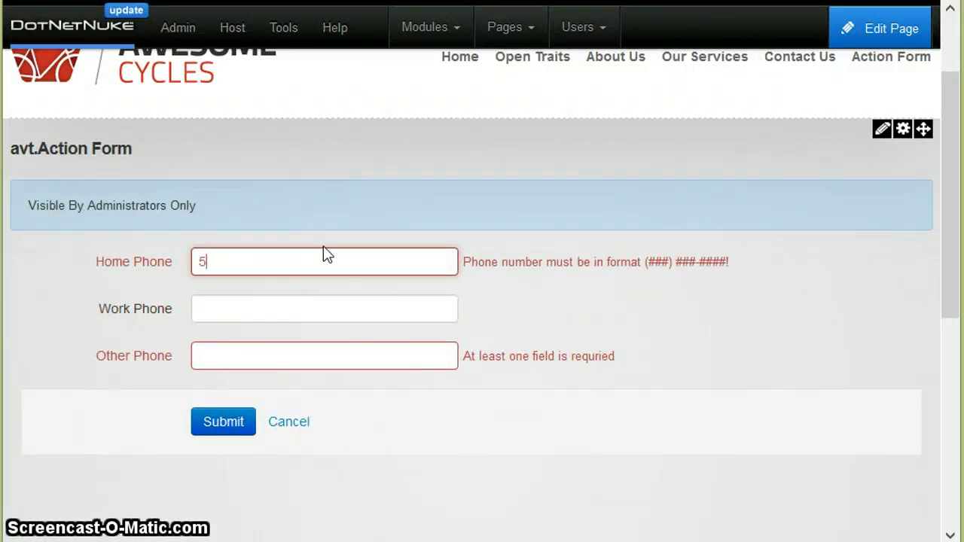
pyautogui.write('55')
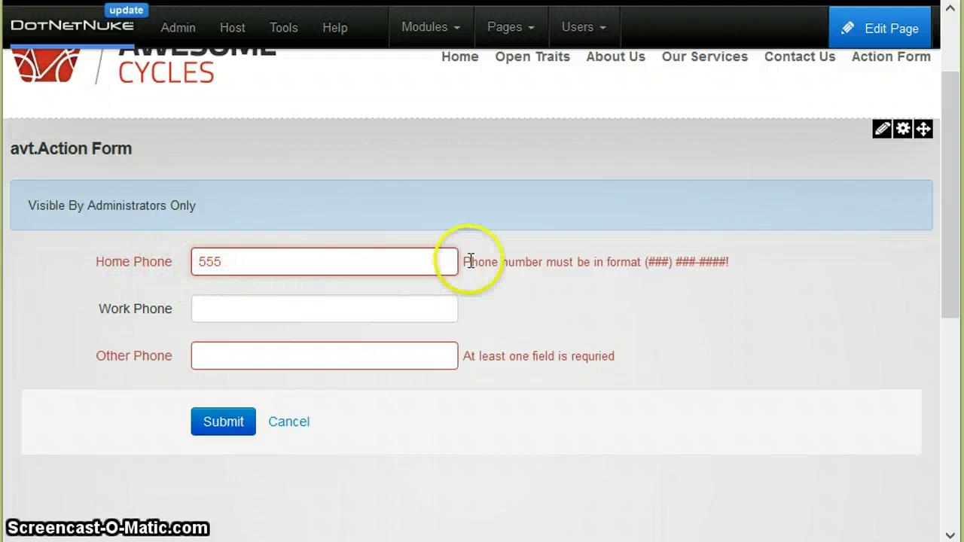
pyautogui.click(266, 266)
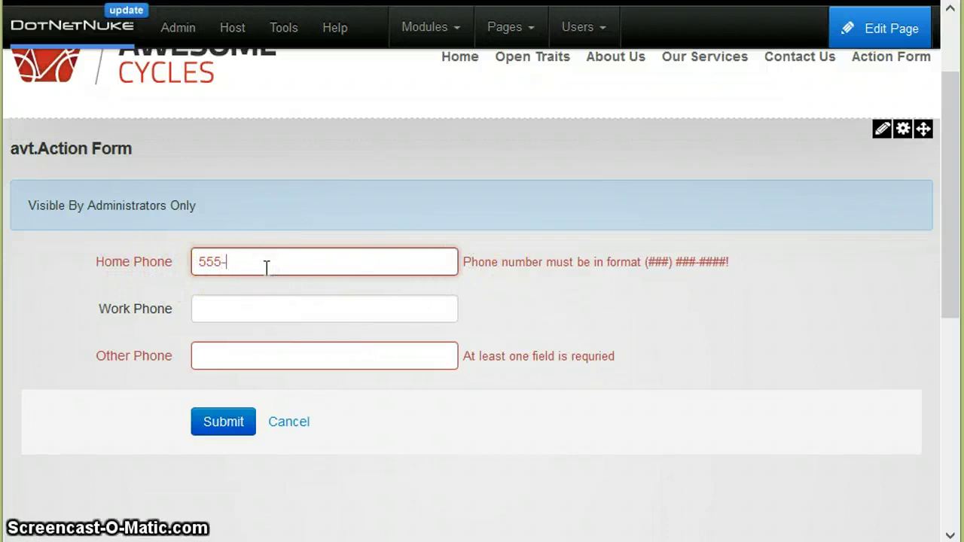
pyautogui.write('-5555')
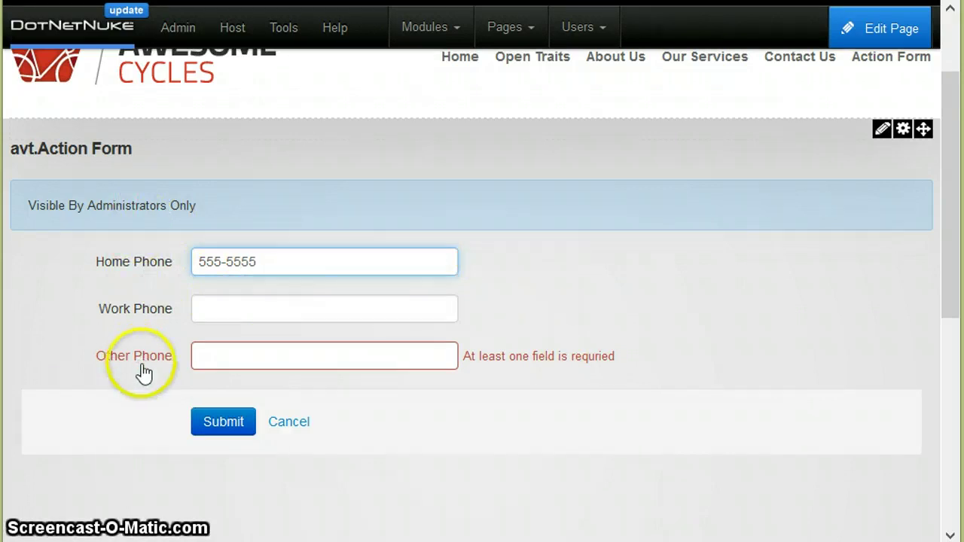
# Enter a hyphenated seven-digit phone number in Other Phone, submit the form and continue back to the blank form.
pyautogui.click(426, 362)
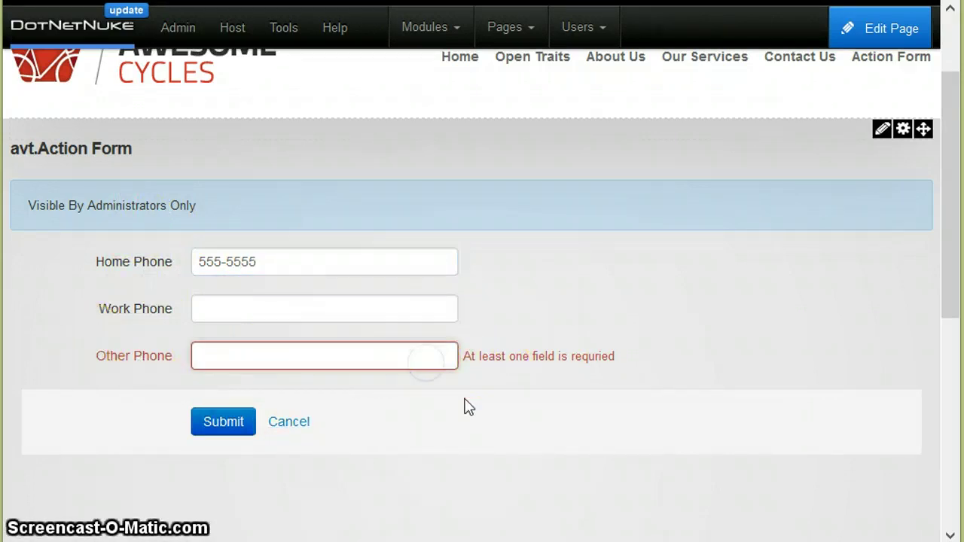
pyautogui.write('555-555')
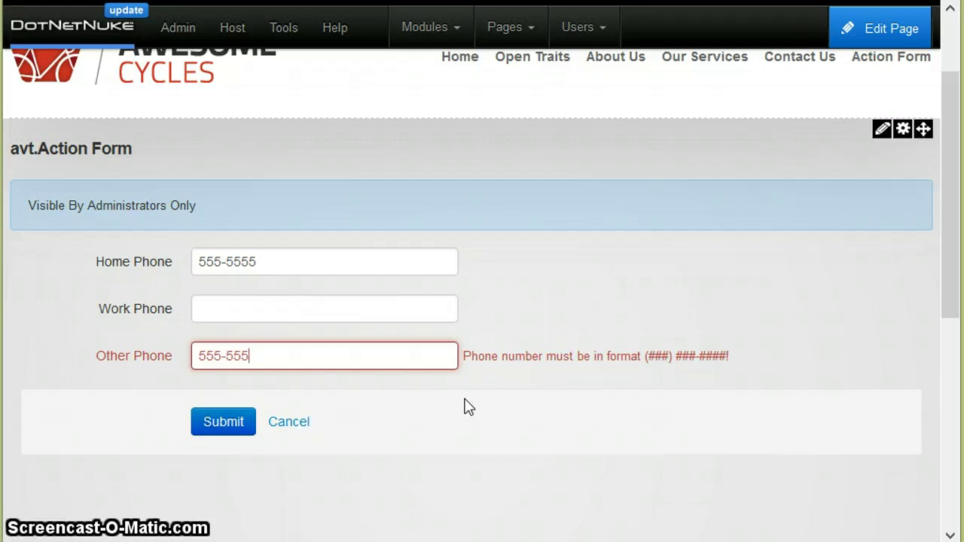
pyautogui.write('5')
pyautogui.click(197, 423)
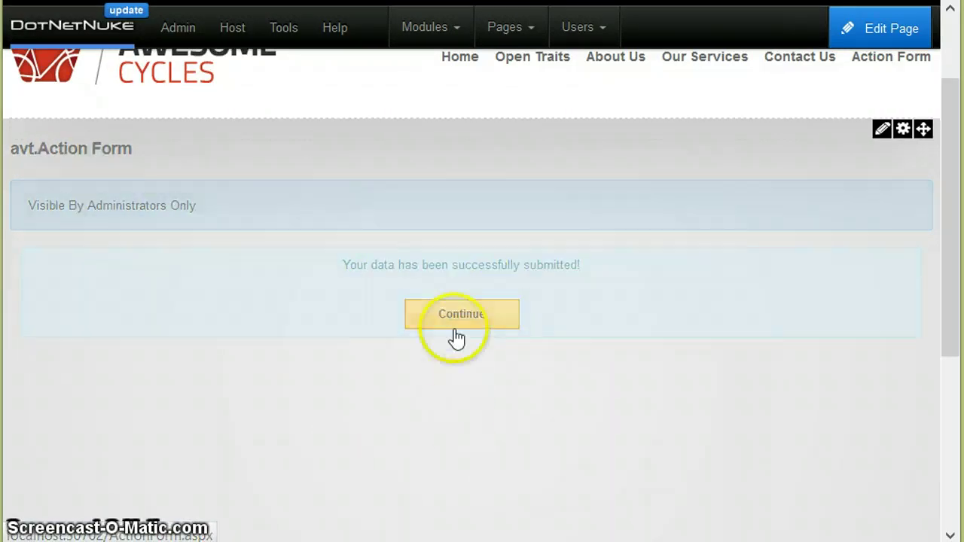
pyautogui.click(457, 339)
pyautogui.click(318, 364)
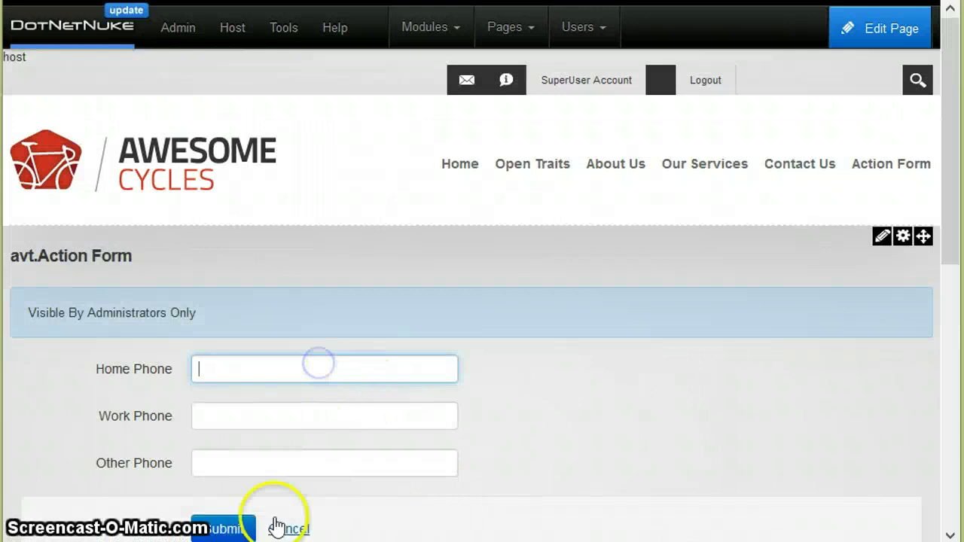
pyautogui.write('55')
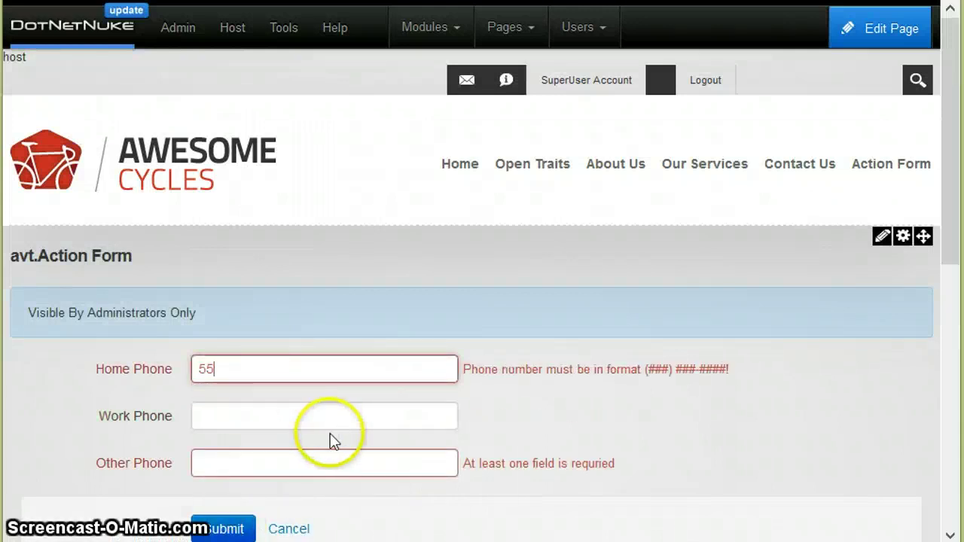
pyautogui.click(117, 369)
pyautogui.press('BackSpace')
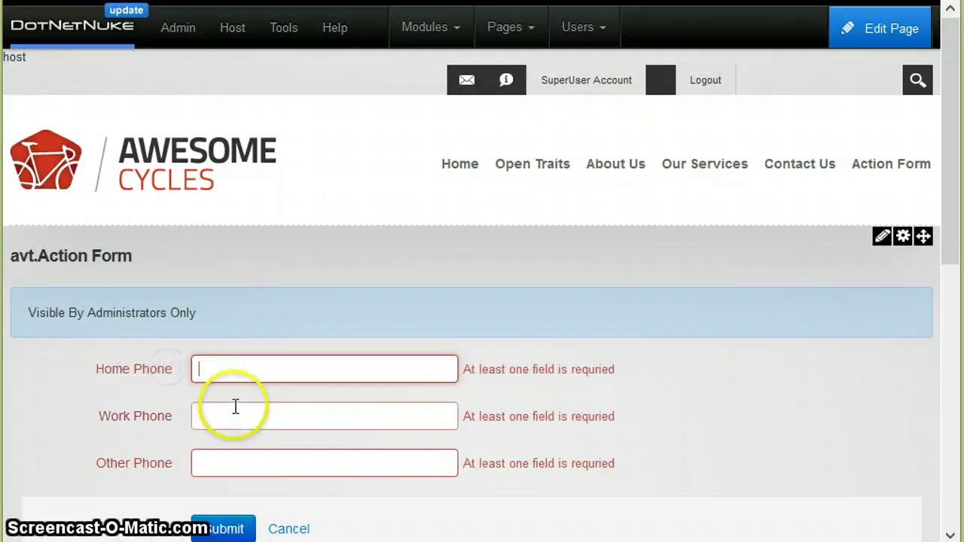
# Fill in only the Work Phone field with a hyphenated seven-digit phone number and check the form's group validation.
pyautogui.click(138, 412)
pyautogui.write('55-5')
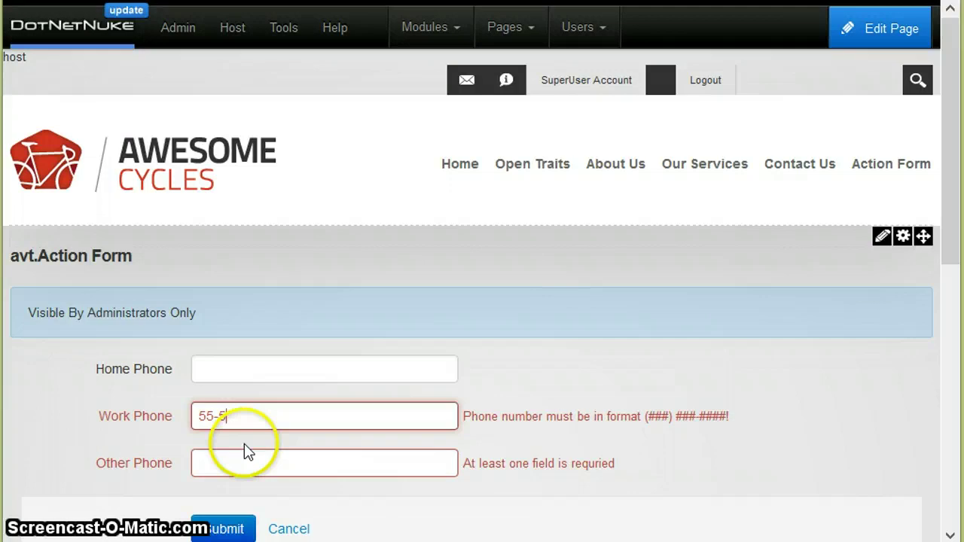
pyautogui.press('BackSpace')
pyautogui.press('BackSpace')
pyautogui.write('5-555')
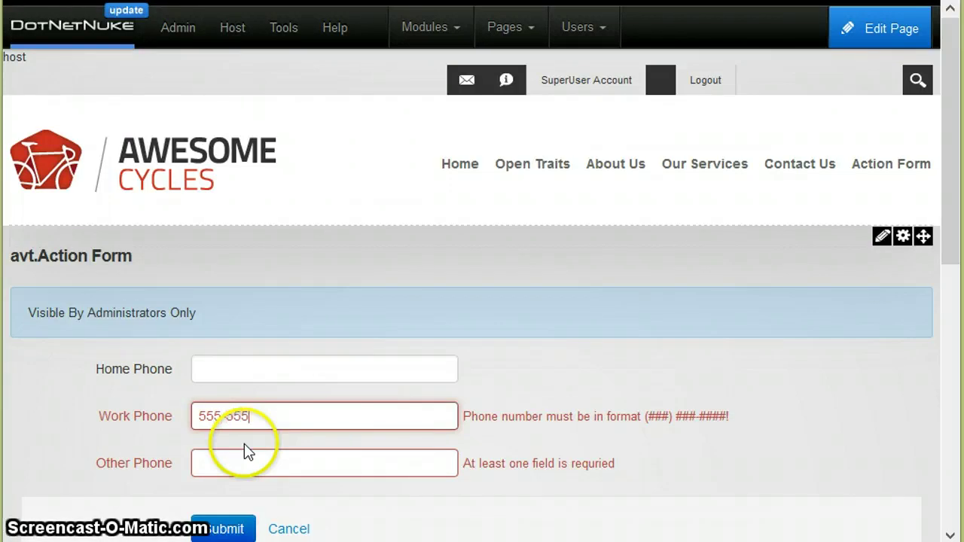
pyautogui.write('5')
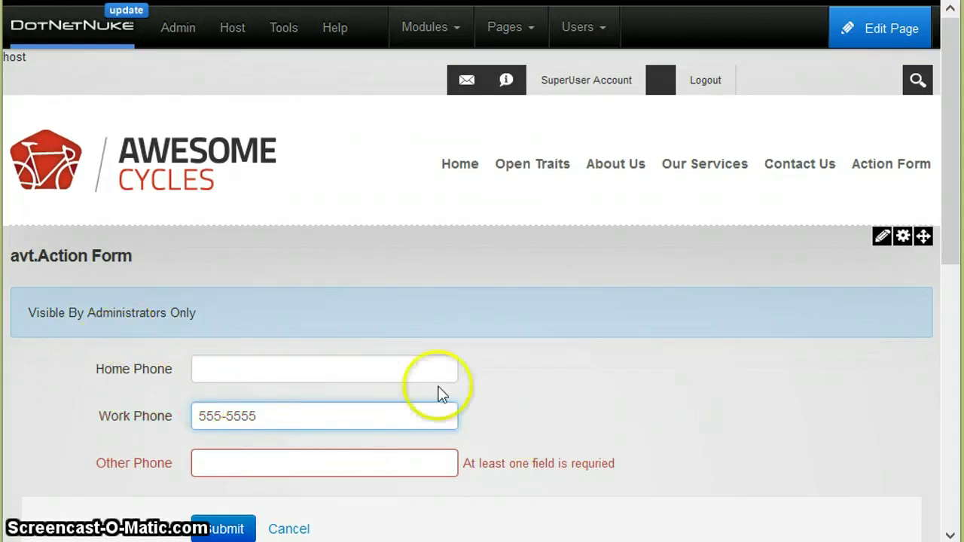
pyautogui.click(583, 405)
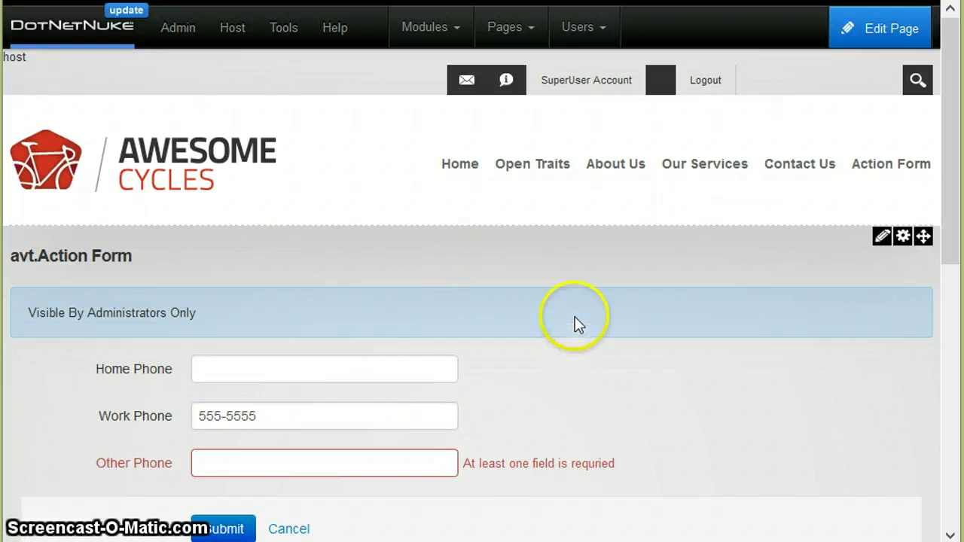
pyautogui.scroll(-3, 598, 278)
pyautogui.scroll(2, 591, 308)
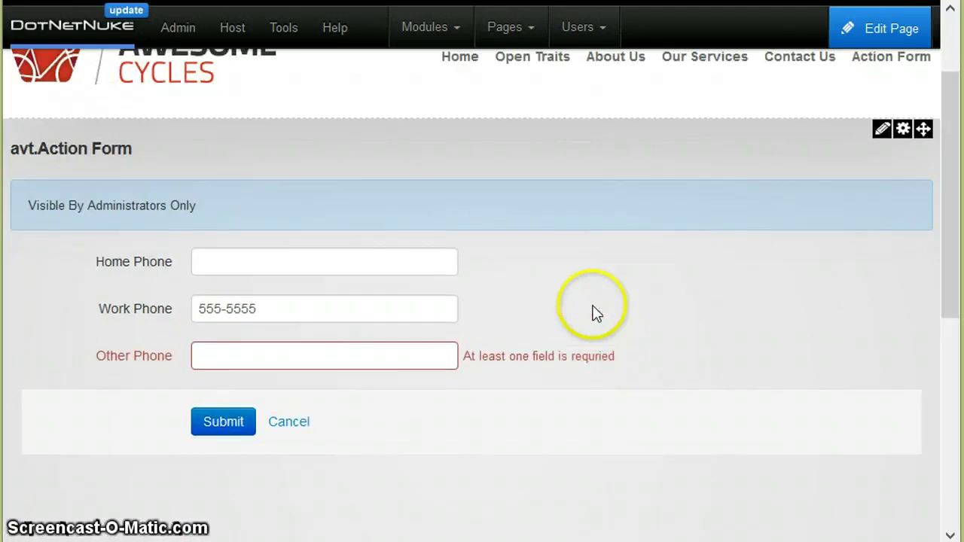